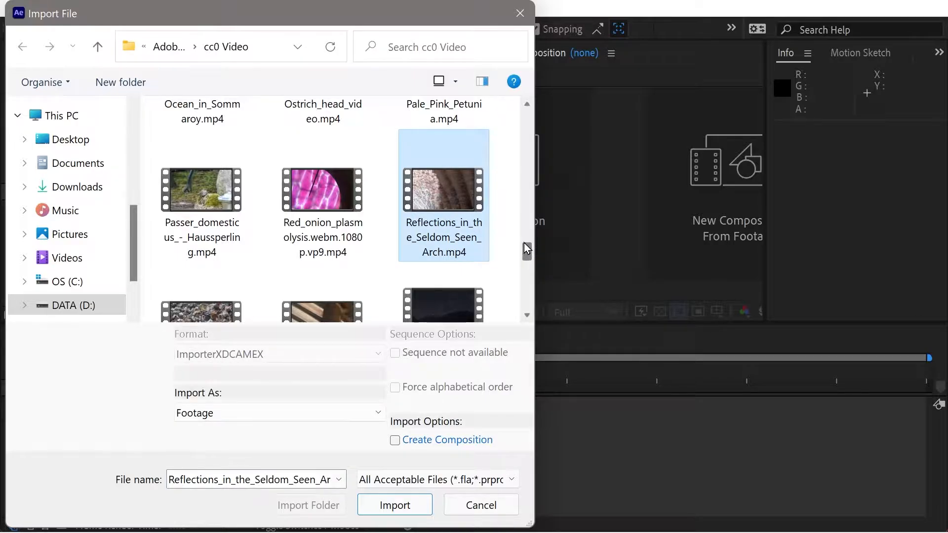
- Import Reflections_in_the_Seldom_Seen_Arch.mp4 and Himalaya_curve_road.mp4 together as footage
scroll(527, 248, up, 8)
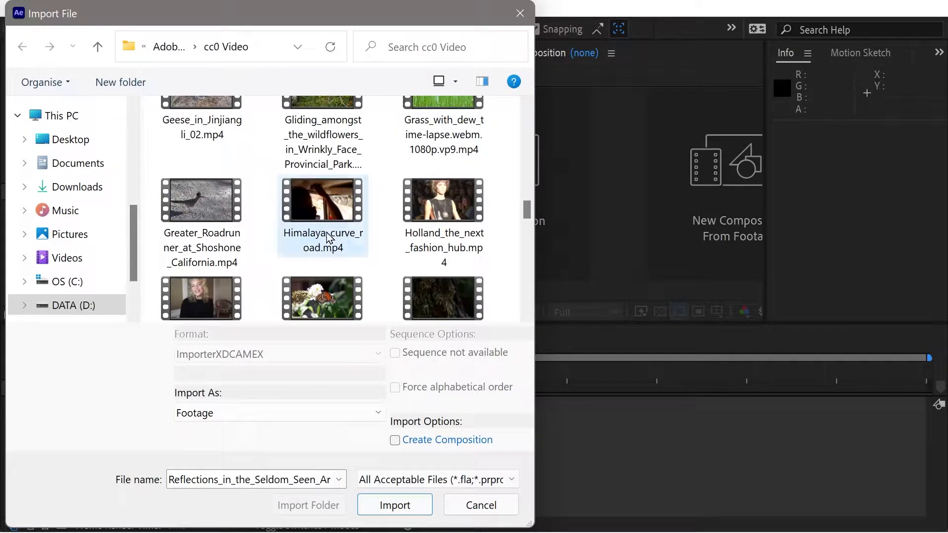
ctrl+click(328, 237)
click(396, 504)
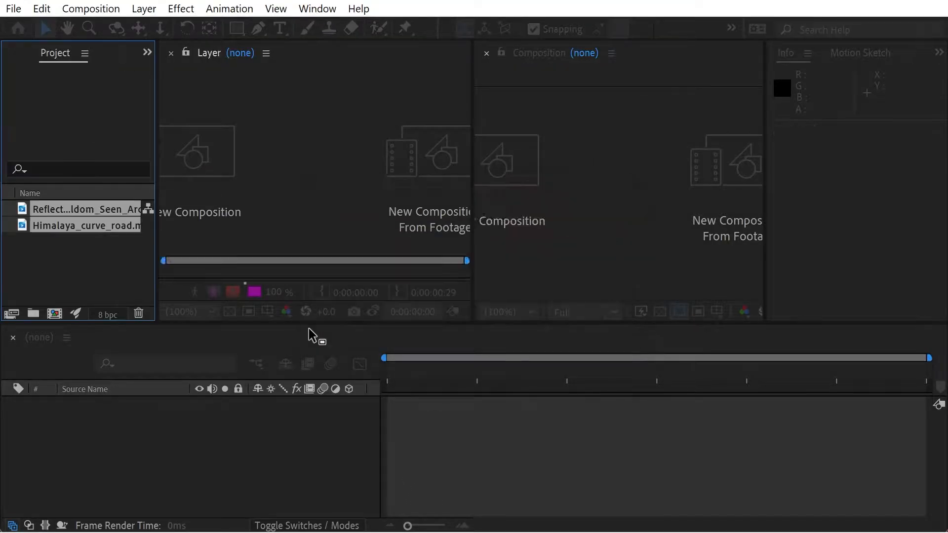
drag(86, 228, 120, 424)
click(645, 426)
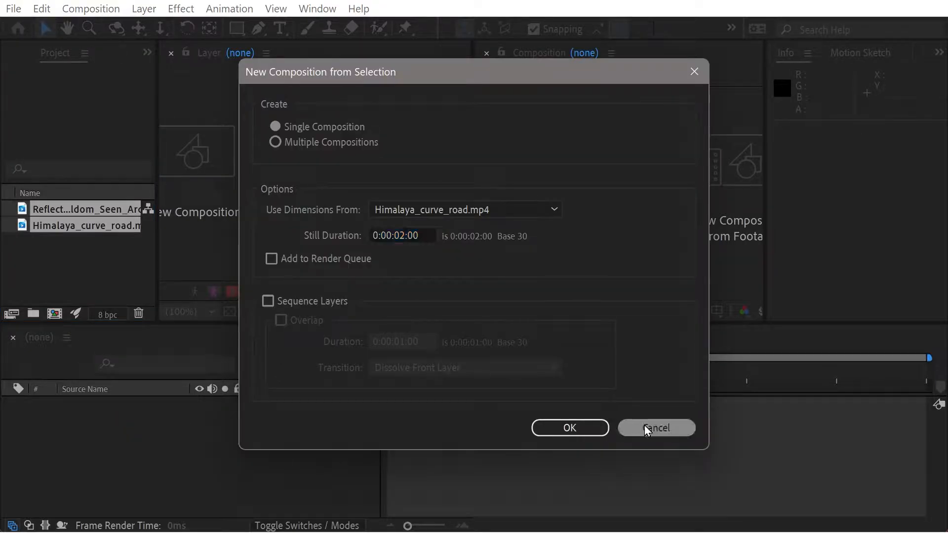
click(71, 269)
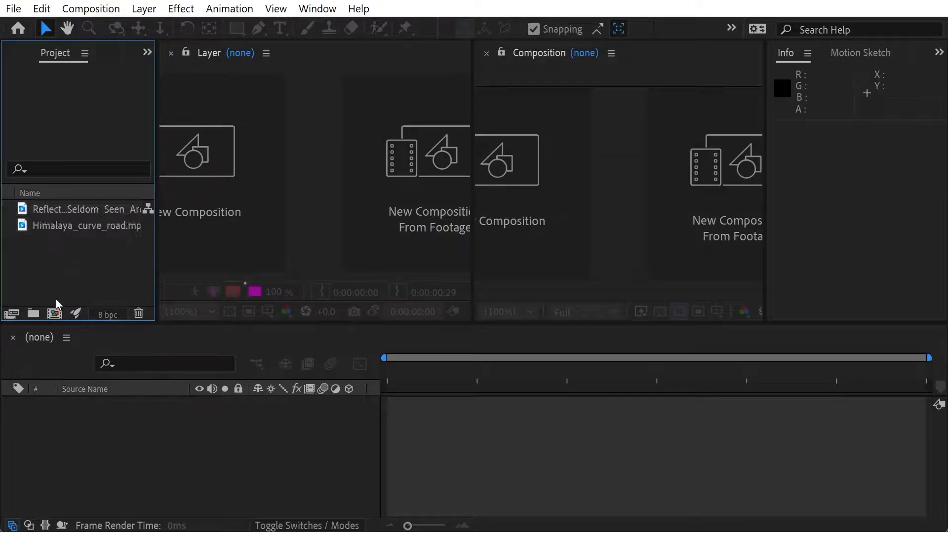
- Create Comp 1 with the offered settings and add Himalaya_curve_road.mp4 above Reflections_in_the_Seldom_Seen_Arch.mp4 as layers
click(55, 315)
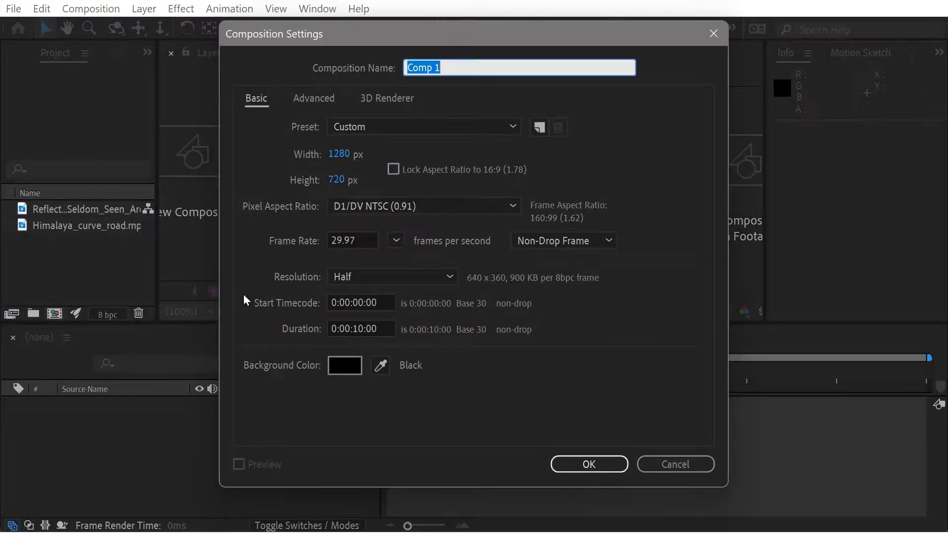
click(566, 463)
click(76, 226)
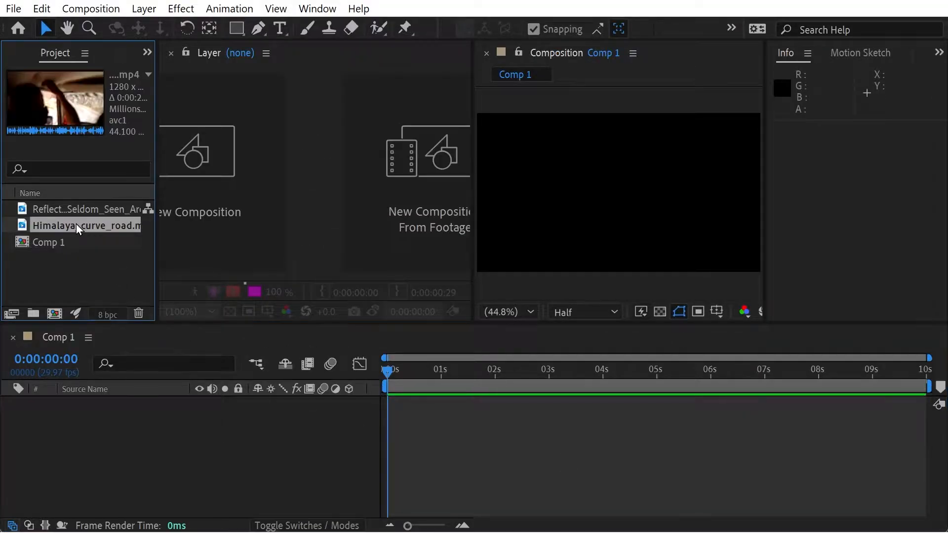
click(76, 211)
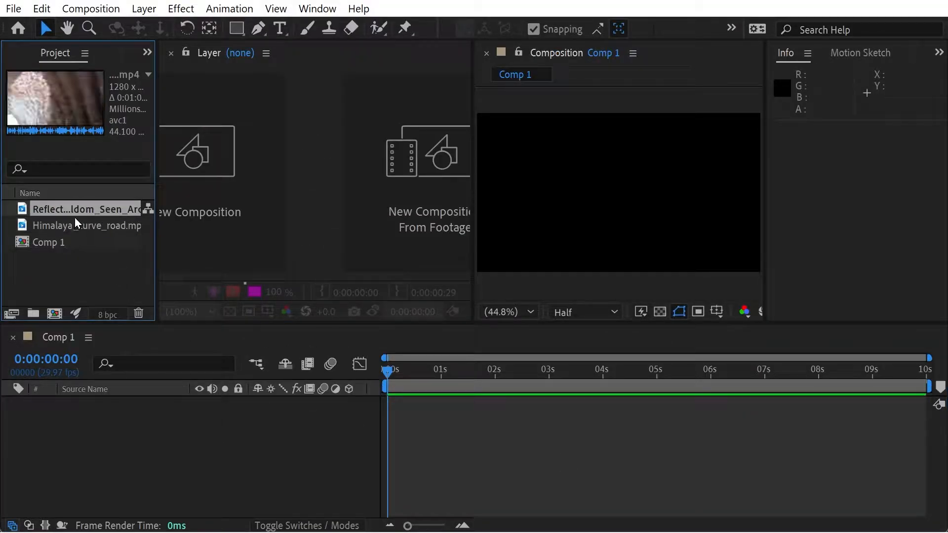
drag(72, 223, 130, 419)
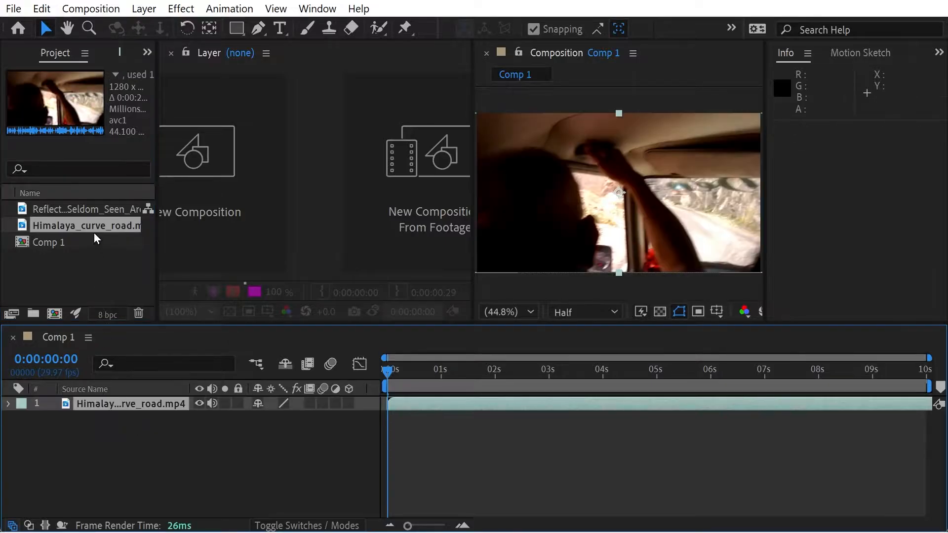
drag(81, 206, 125, 456)
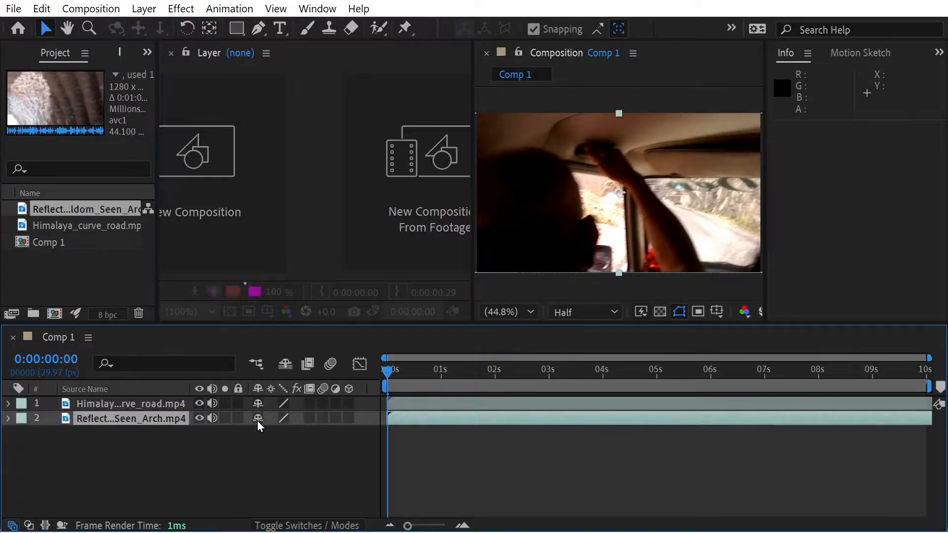
- Preview both clips in the composition, temporarily hiding the Himalaya layer to look through the Reflections footage
drag(388, 372, 431, 387)
click(199, 404)
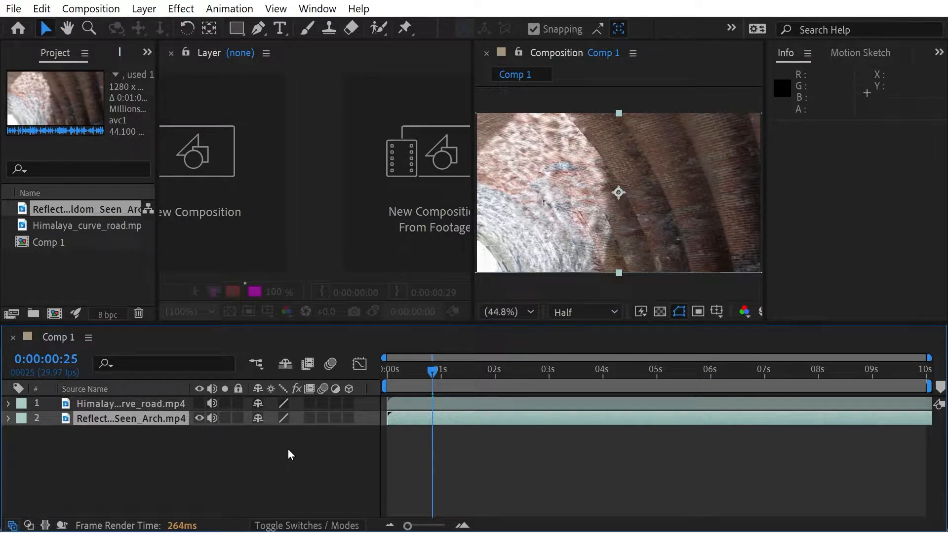
drag(434, 370, 496, 380)
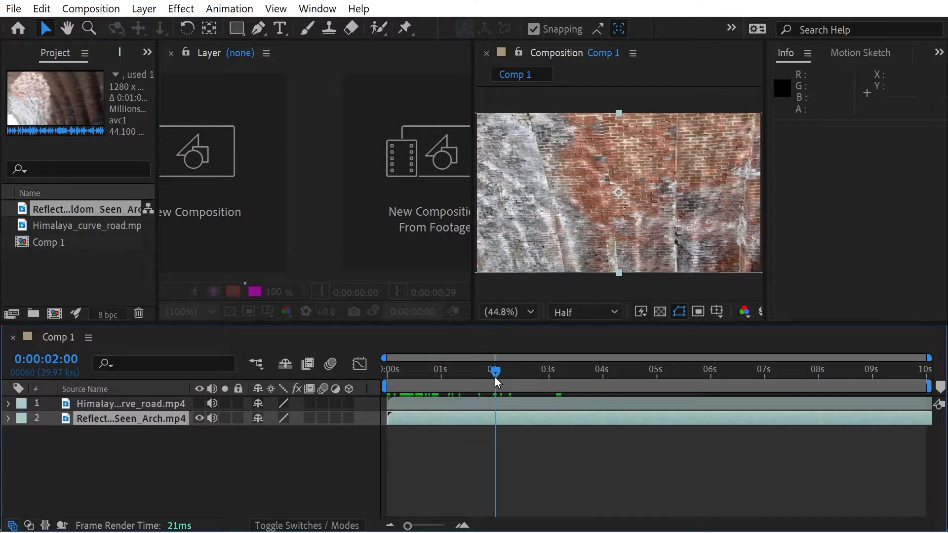
click(199, 403)
drag(592, 374, 384, 379)
- Open the Himalaya layer in the Layer viewer and set its In point to 0:00:04:00
click(96, 407)
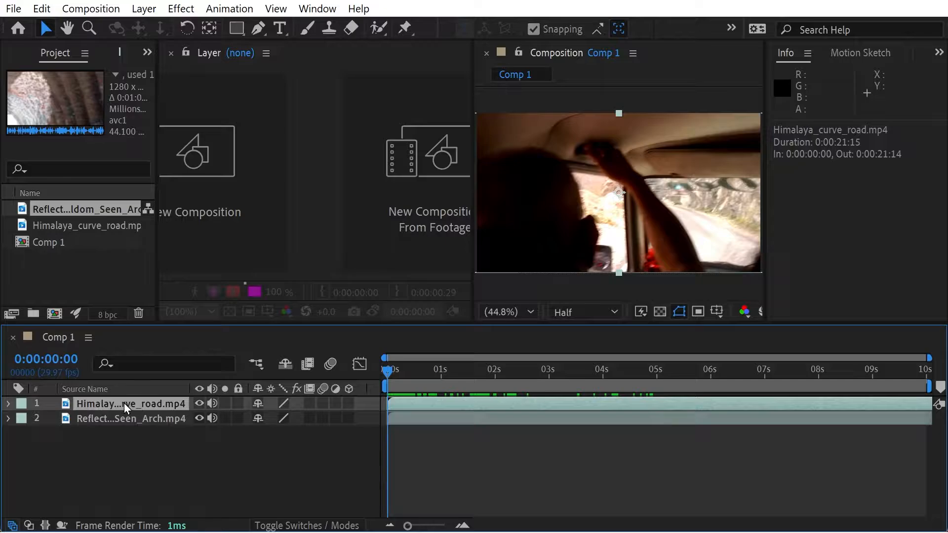
double_click(114, 405)
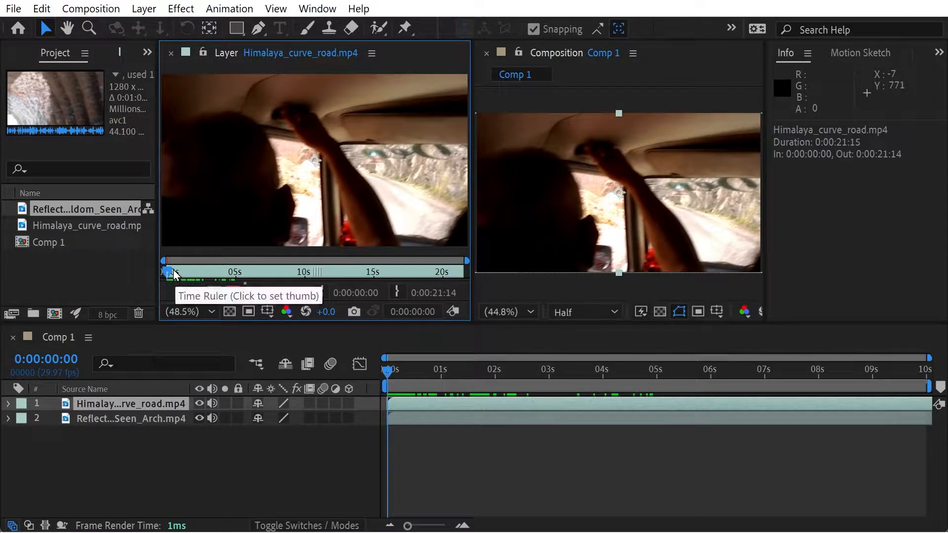
click(213, 272)
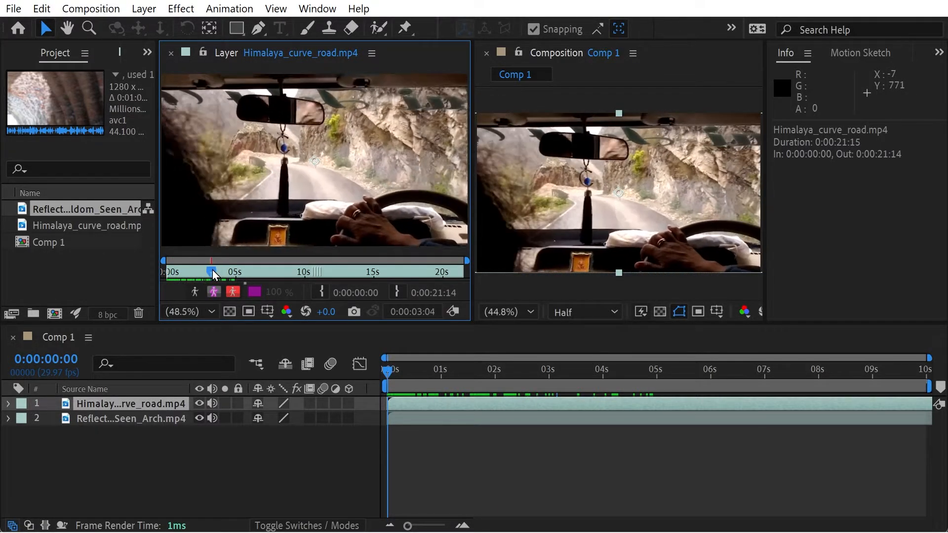
mouse_move(213, 272)
mouse_down()
mouse_move(329, 273)
mouse_move(223, 273)
mouse_up()
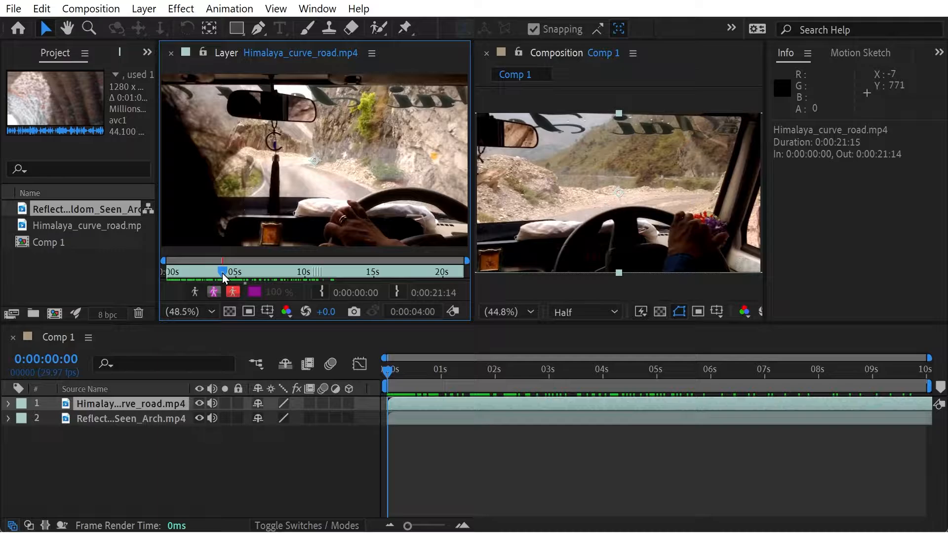
click(321, 291)
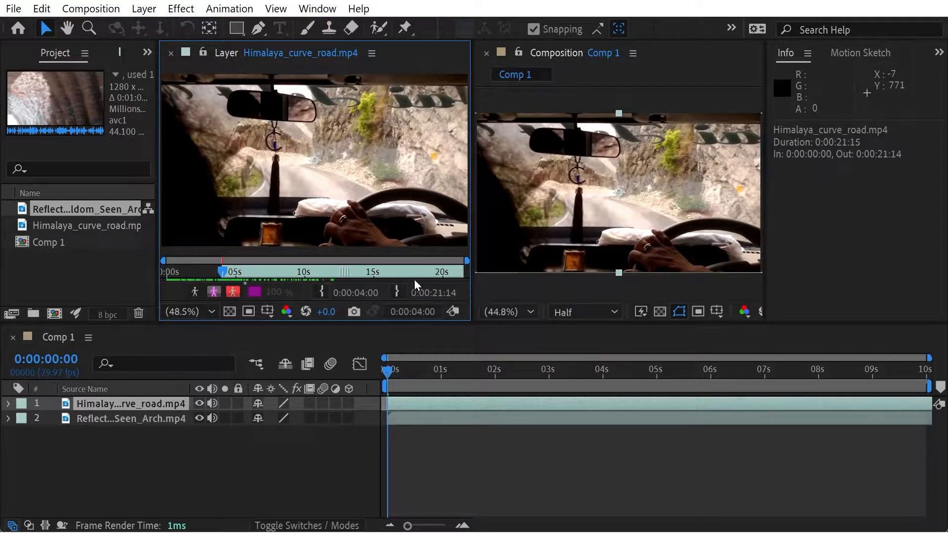
- Set the Himalaya layer's Out point at 0:00:14:11 and shorten it to 0:00:12:14
mouse_move(364, 272)
mouse_down()
mouse_move(321, 277)
mouse_move(365, 271)
mouse_up()
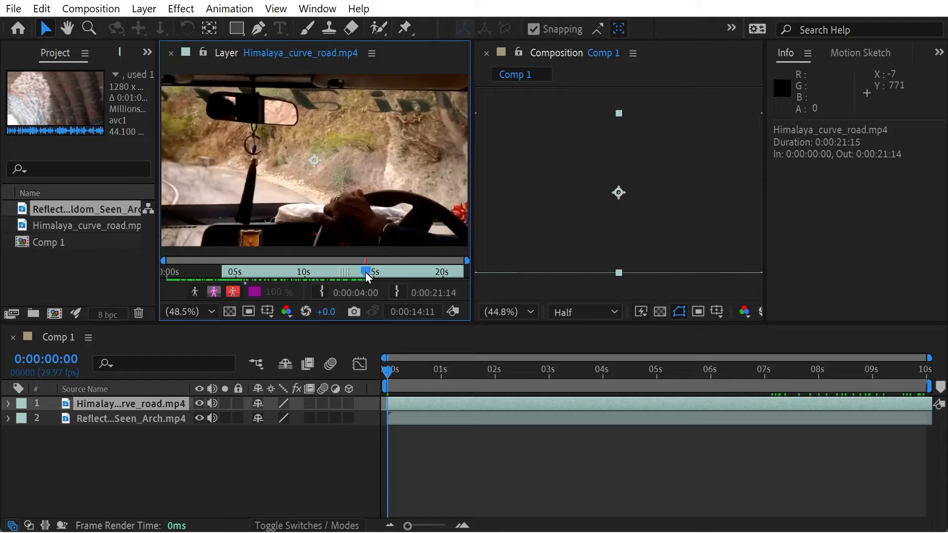
click(395, 292)
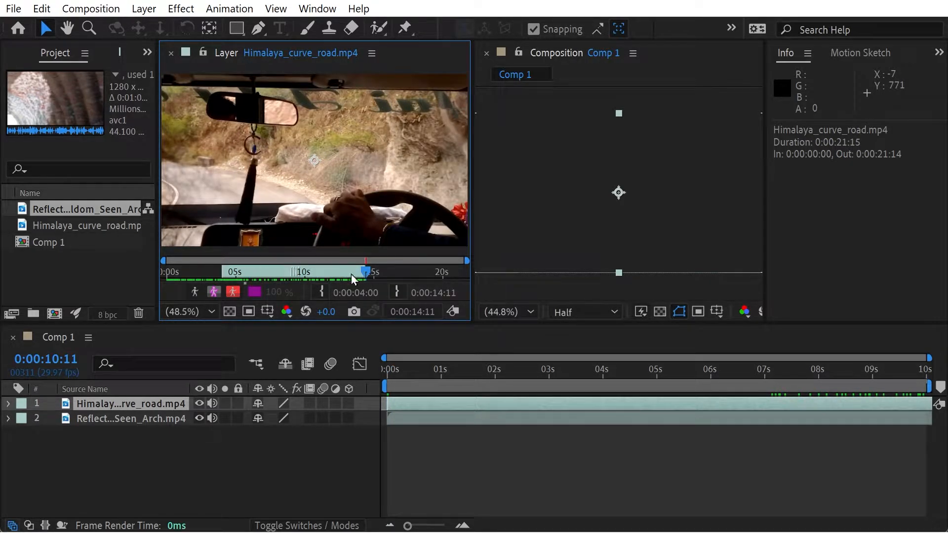
drag(464, 371, 389, 386)
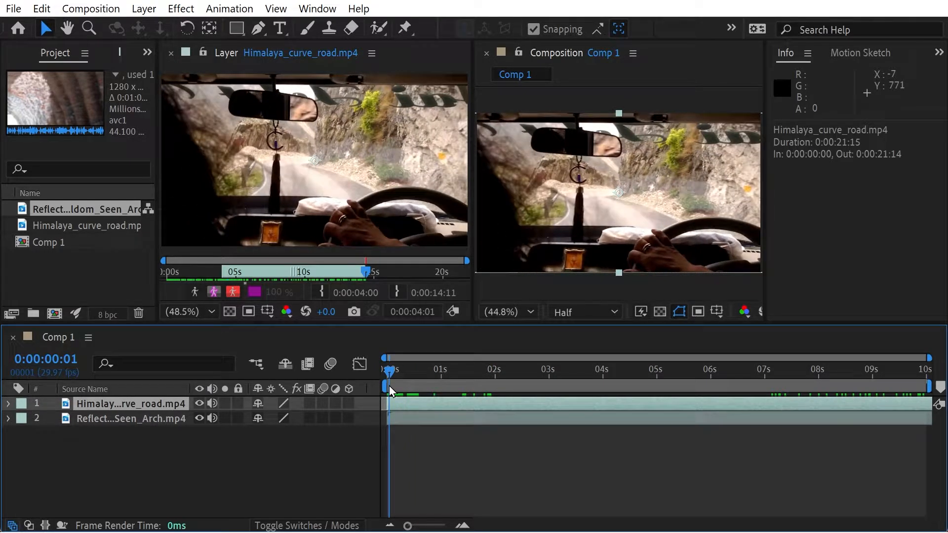
drag(368, 272, 340, 272)
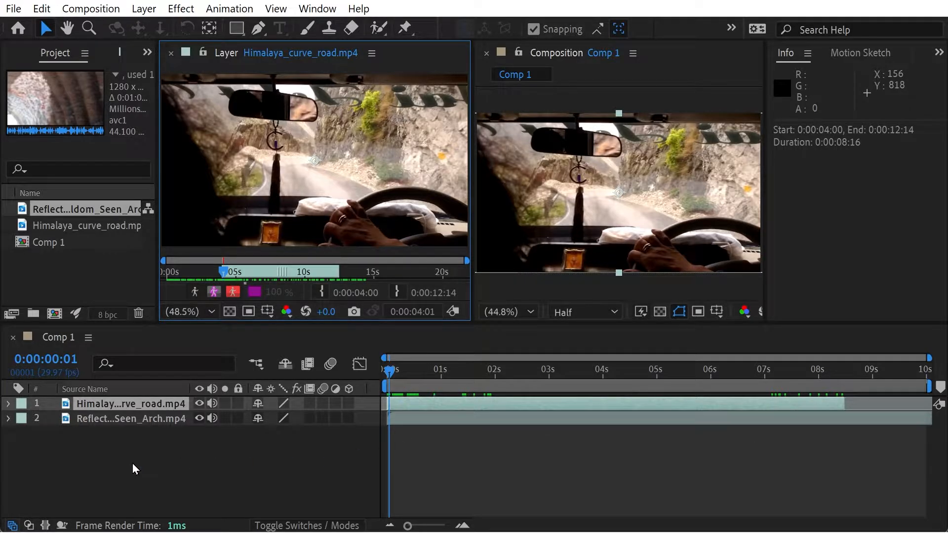
- Reveal the Himalaya layer's Opacity, set it to 0% and add its first keyframe at 0:00:02:00
key(t)
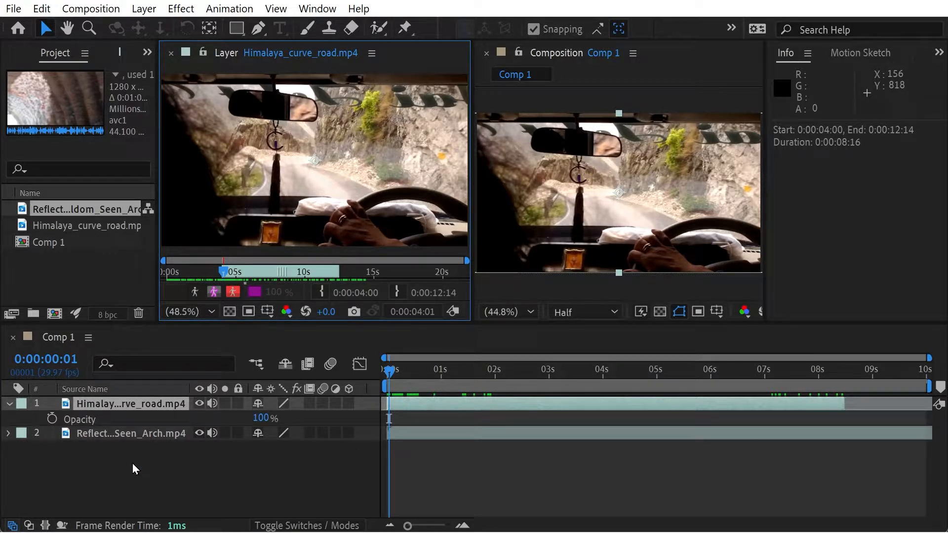
click(101, 423)
drag(467, 372, 495, 378)
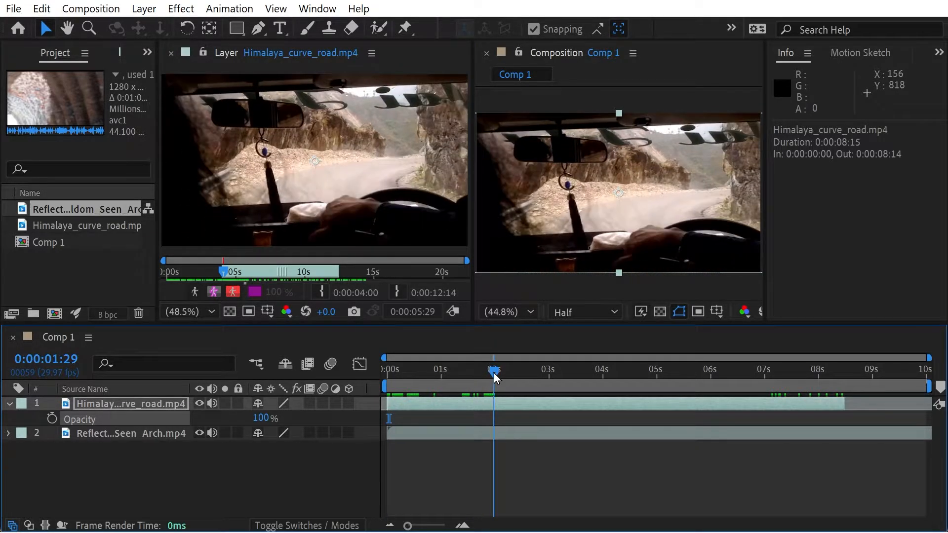
click(52, 419)
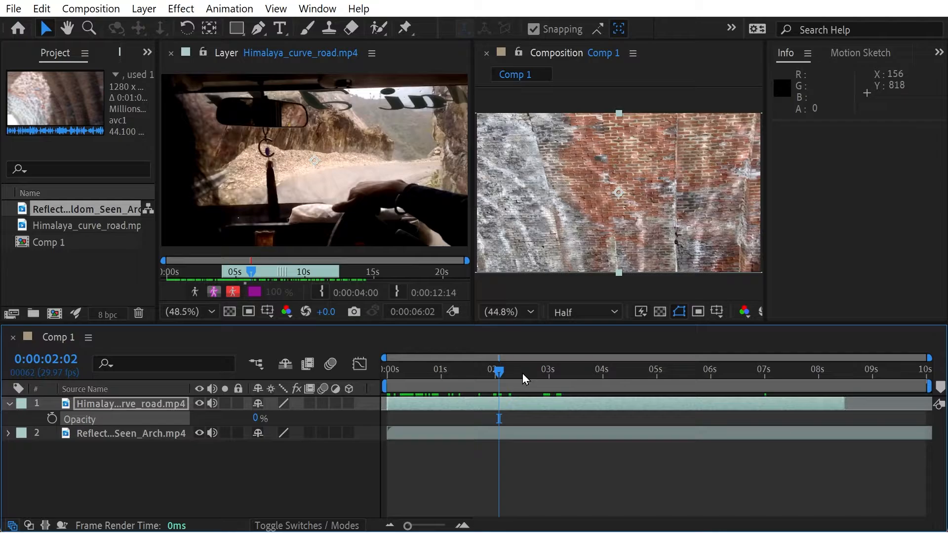
mouse_move(498, 373)
mouse_down()
mouse_move(488, 374)
mouse_move(495, 373)
mouse_up()
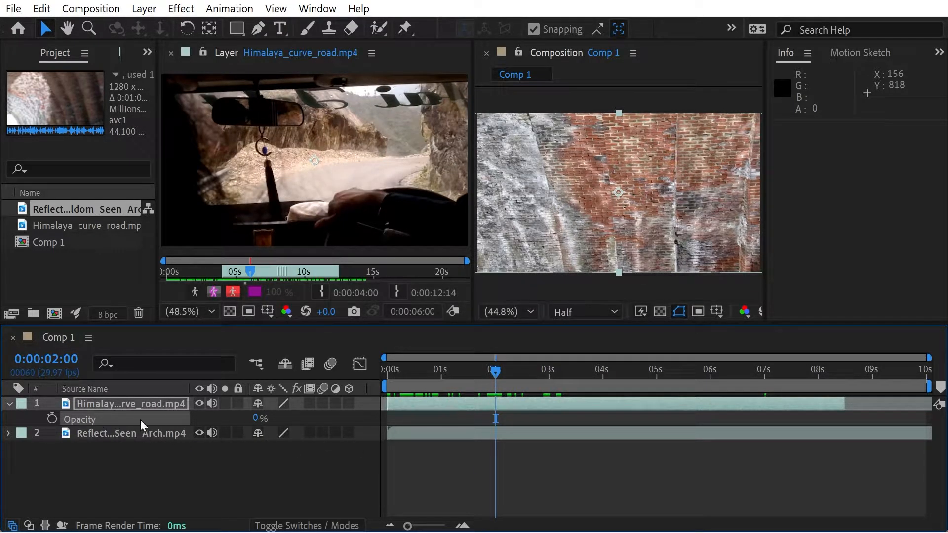
click(52, 418)
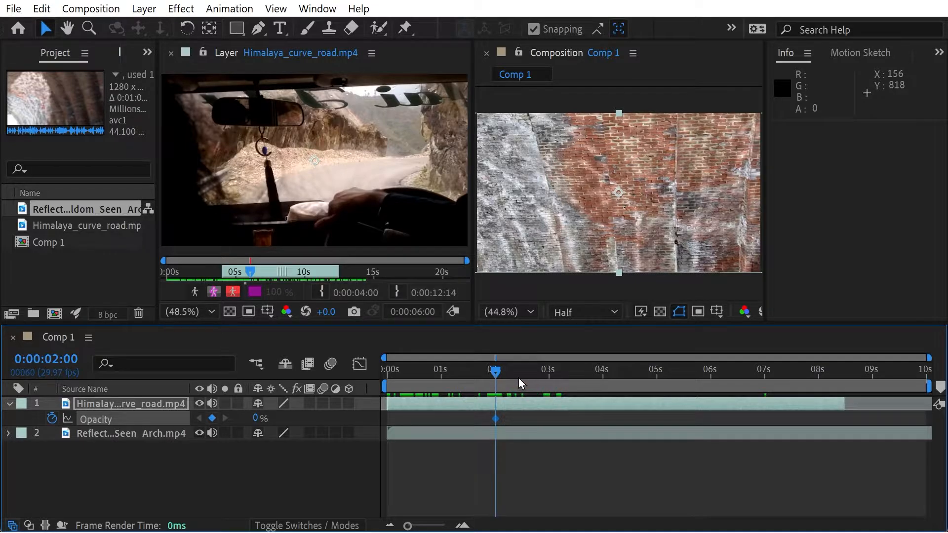
- Set the Himalaya layer's Opacity to 100% at 0:00:02:29 as the fade-in's end keyframe
drag(538, 371, 547, 372)
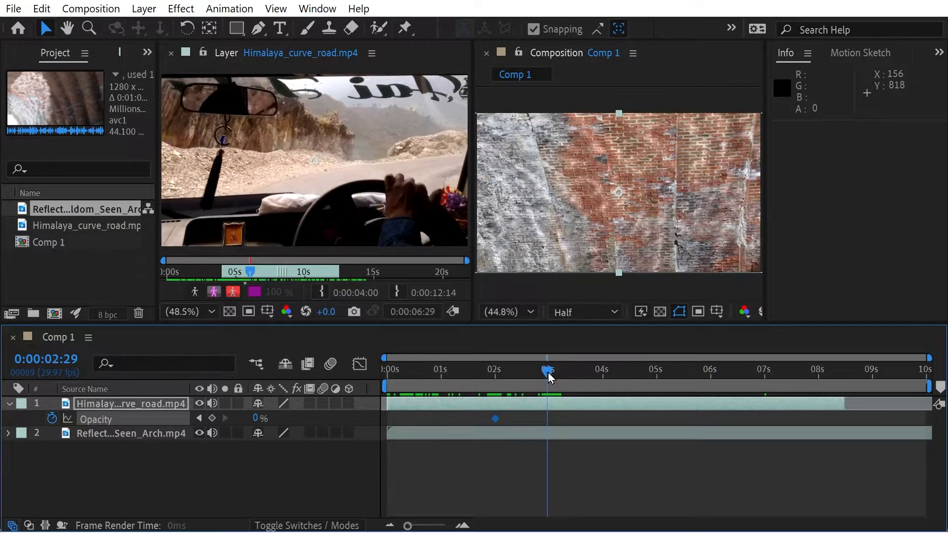
click(255, 418)
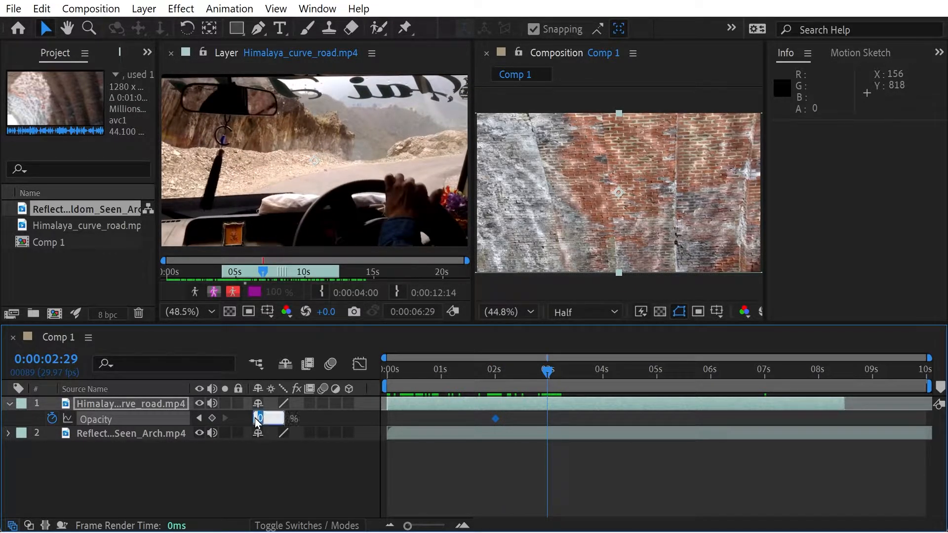
text(100)
key(Return)
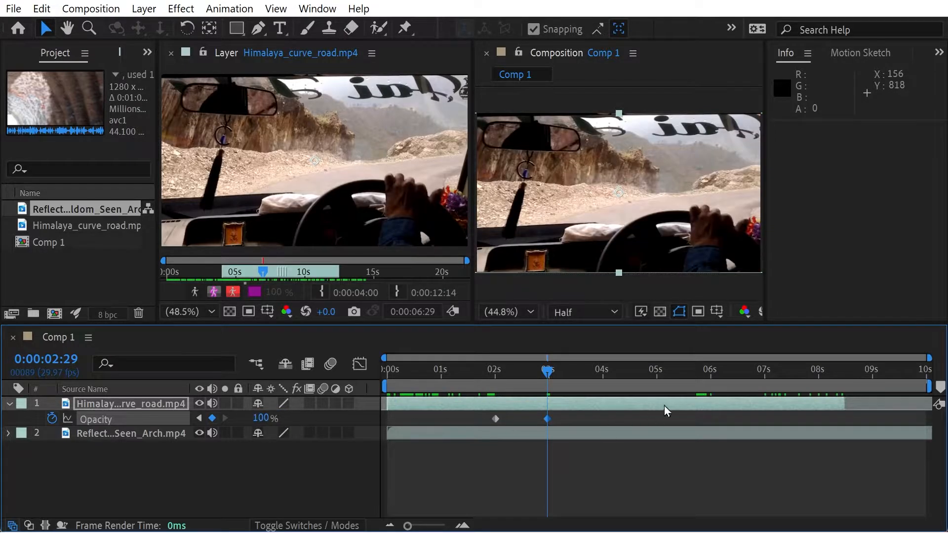
- Add a 100% Opacity keyframe at 0:00:05:28 and set Opacity to 0% at 0:00:06:29 for the fade-out
drag(713, 376, 707, 375)
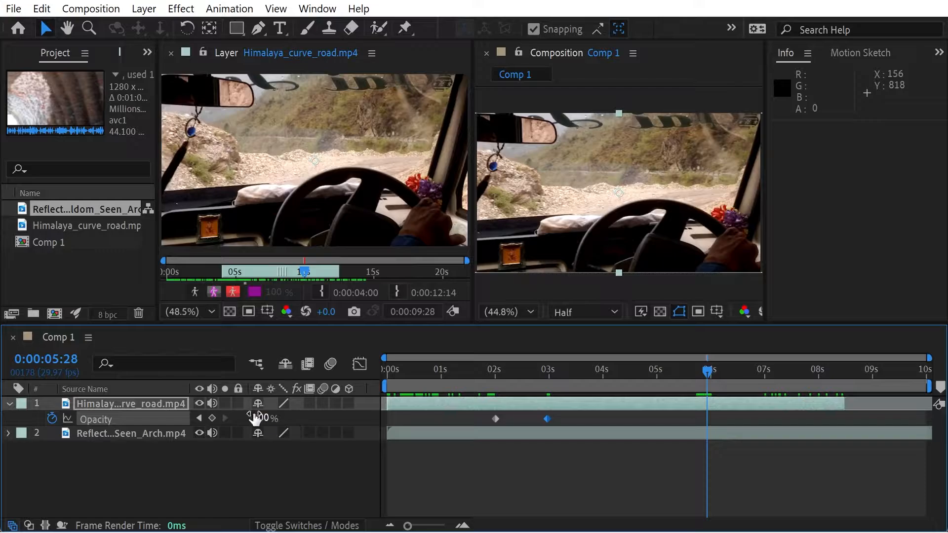
click(209, 418)
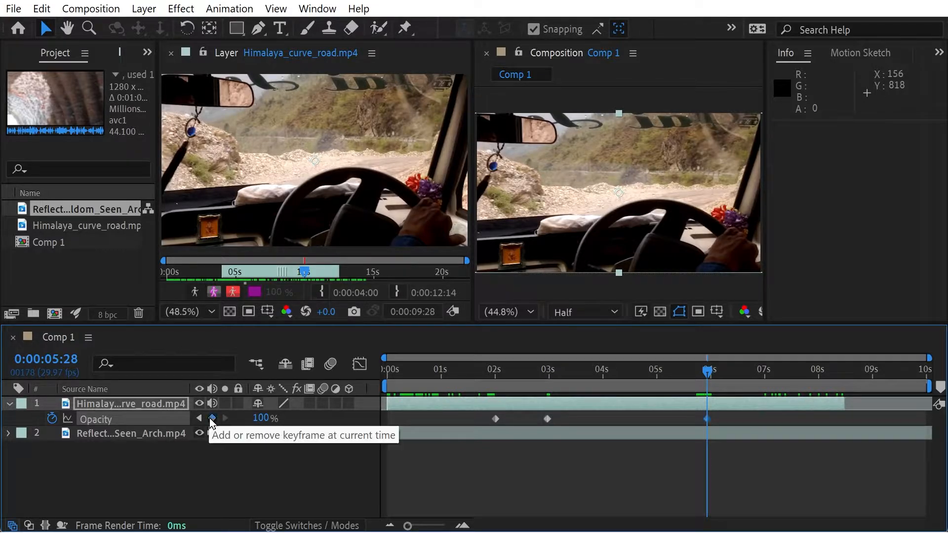
click(717, 374)
drag(717, 374, 763, 378)
click(261, 418)
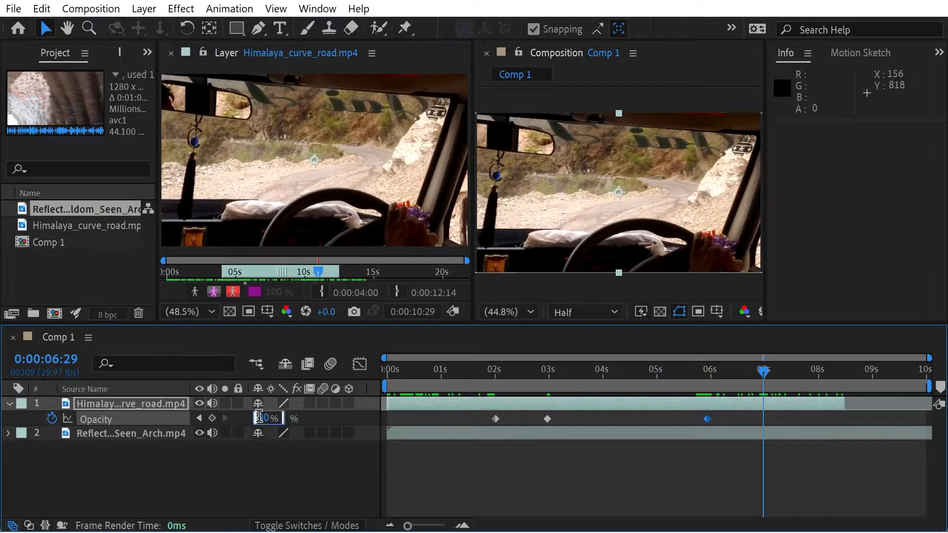
text(0)
key(Return)
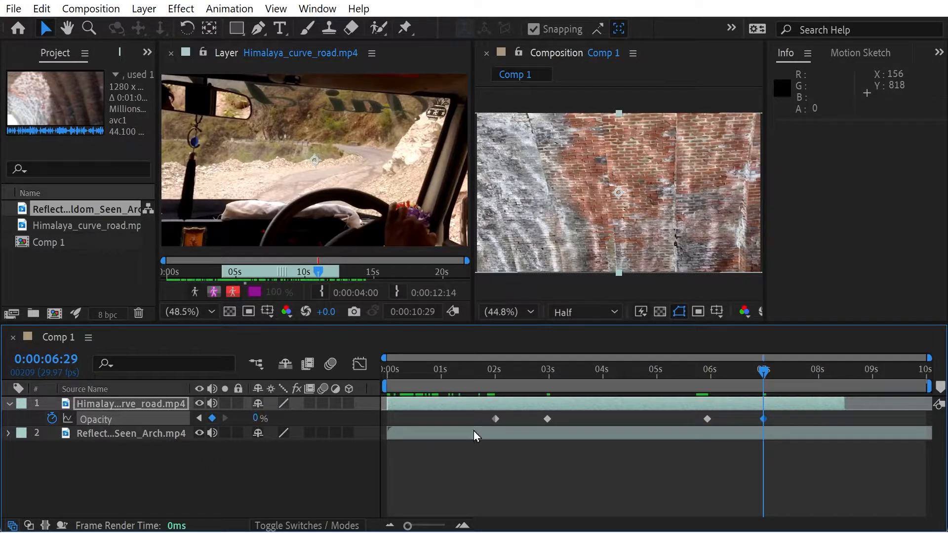
- Move the two 100% Opacity keyframes to 0:00:03:00 and 0:00:06:00 on the timeline
right_click(547, 419)
key(Escape)
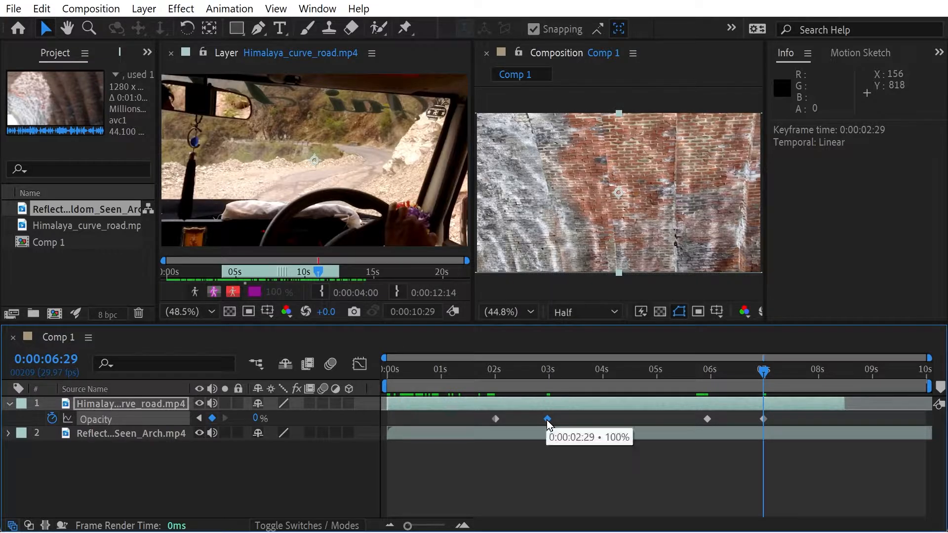
drag(546, 420, 549, 420)
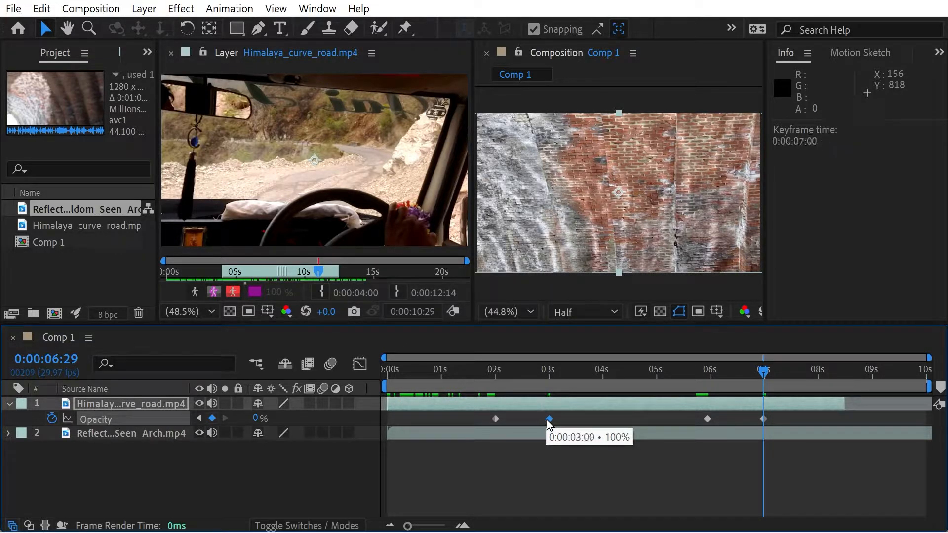
click(707, 419)
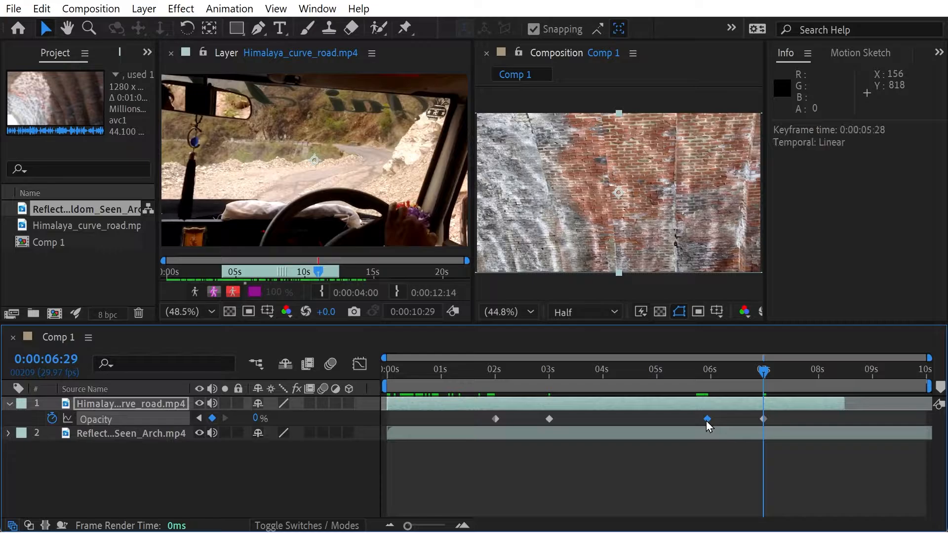
drag(707, 421, 709, 421)
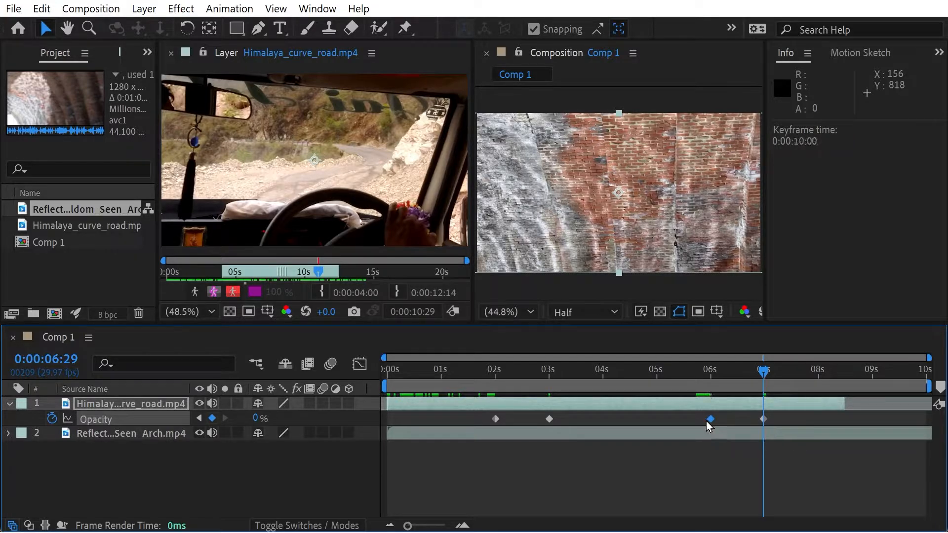
click(732, 424)
click(711, 419)
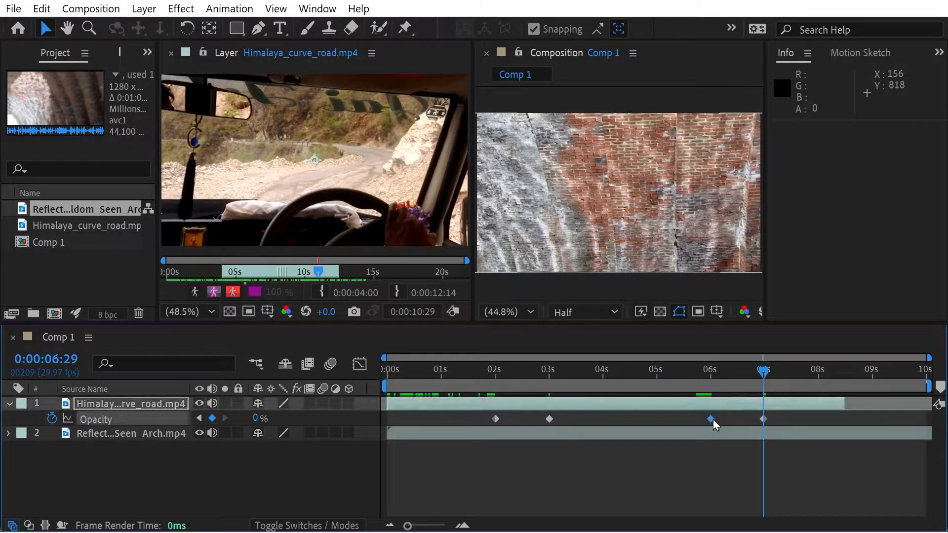
- Move the Himalaya layer's last 0% Opacity keyframe to 0:00:07:00 on the timeline
click(760, 419)
click(764, 419)
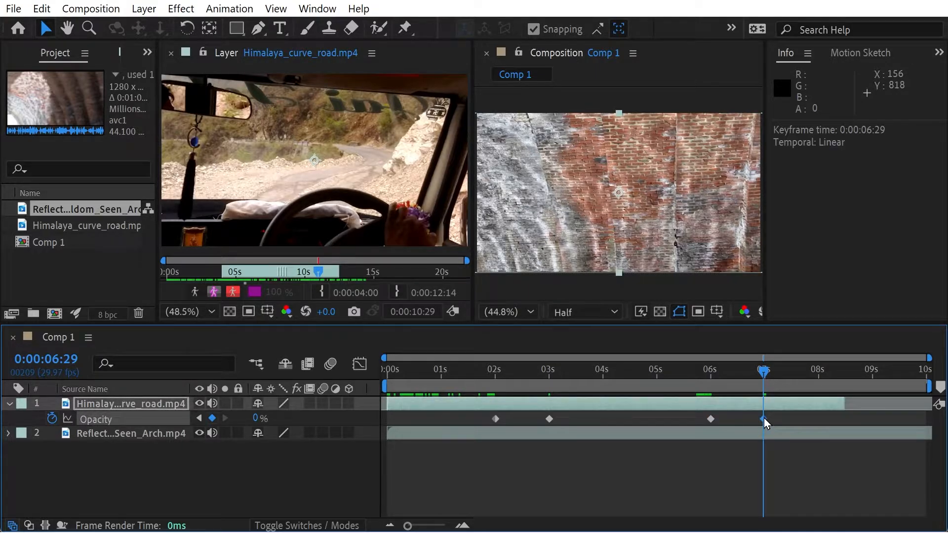
drag(765, 420, 766, 419)
- At 0:00:03:00, slip the Himalaya layer's footage so its source In point is 0:00:07:05, keeping its place in the timeline
drag(768, 378, 544, 371)
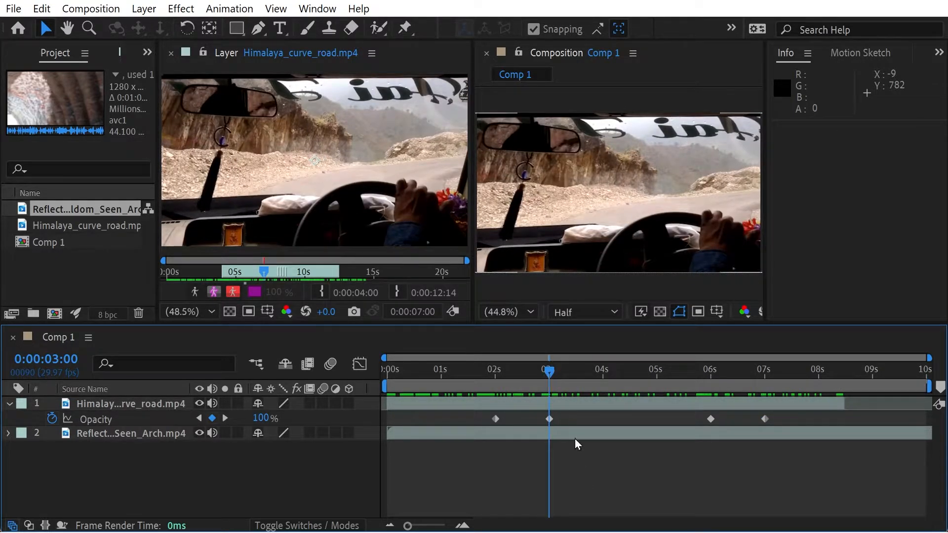
mouse_move(548, 415)
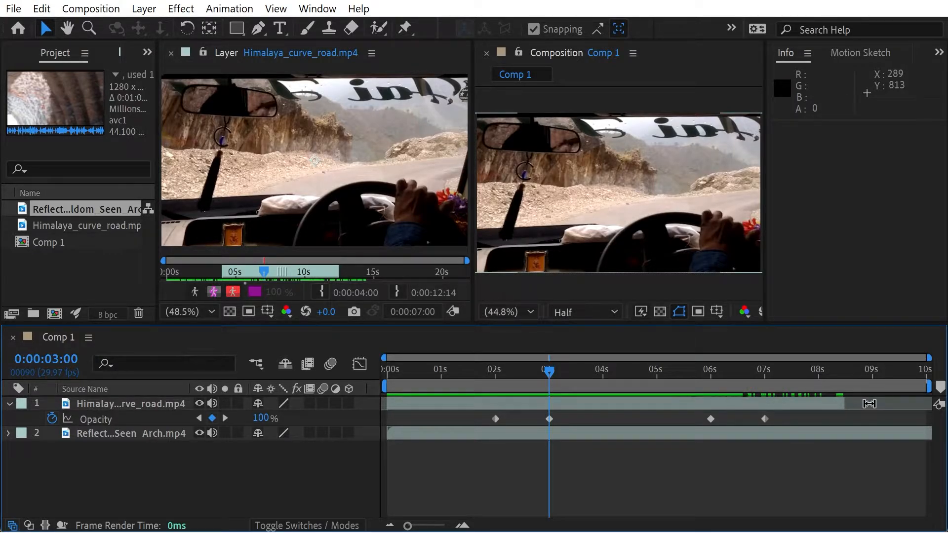
drag(869, 403, 699, 412)
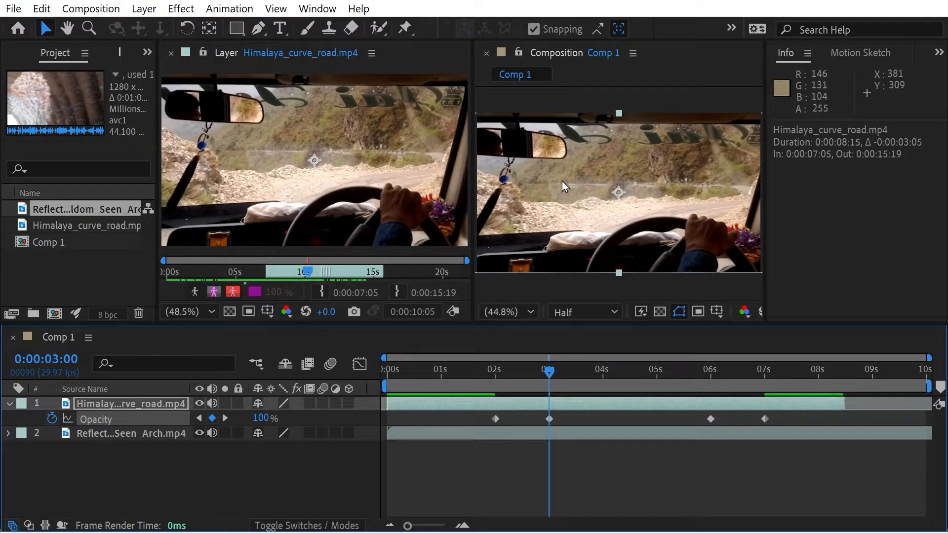
- Scrub the composition between 0:00:03:00 and 0:00:08:00 to review the slipped Himalaya footage and its fade-out
drag(549, 371, 609, 376)
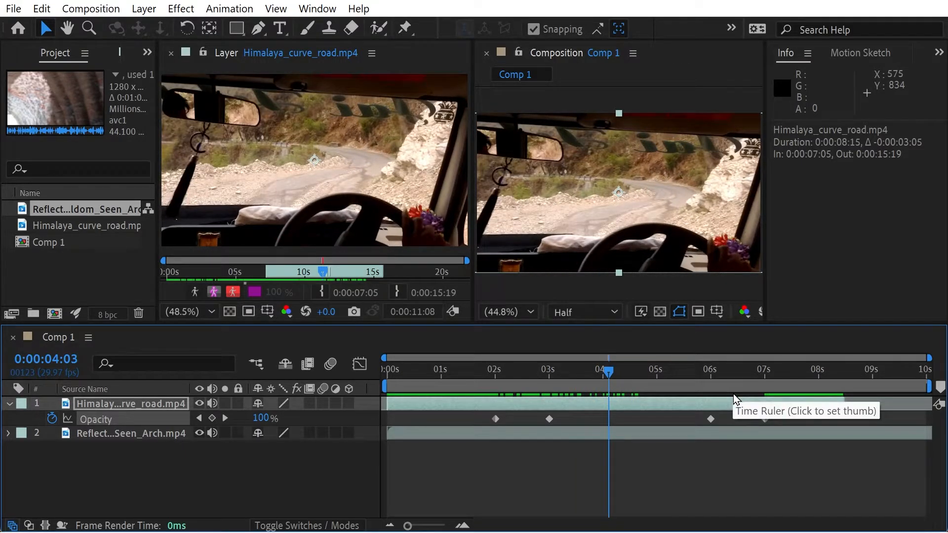
click(594, 374)
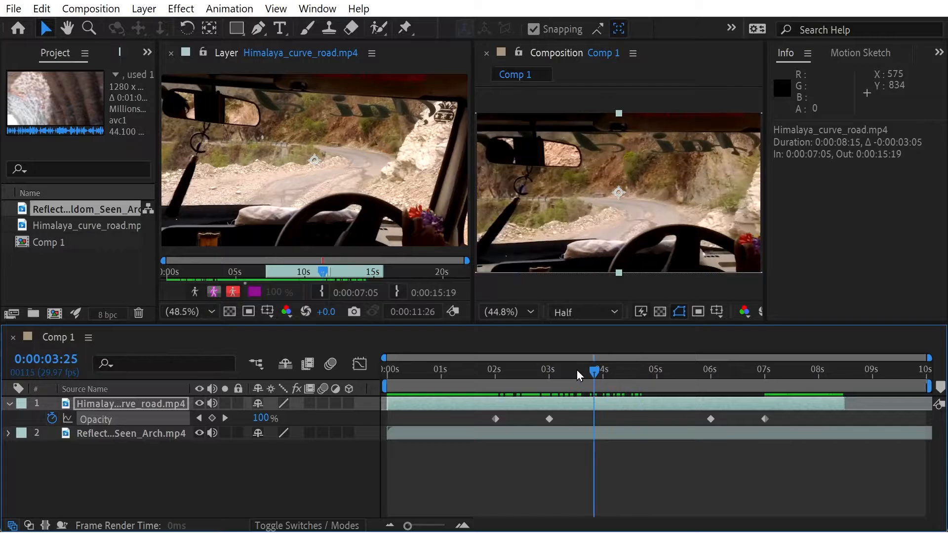
drag(577, 371, 829, 395)
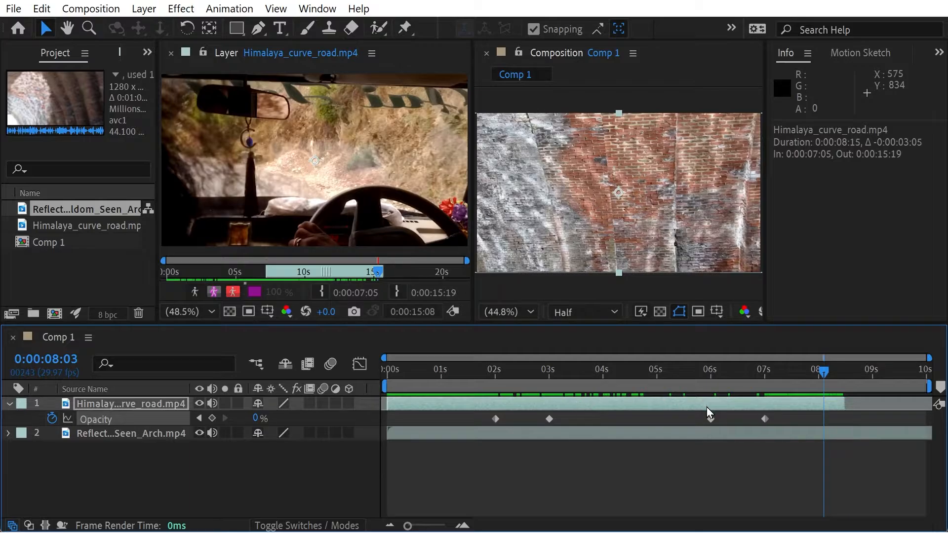
click(635, 375)
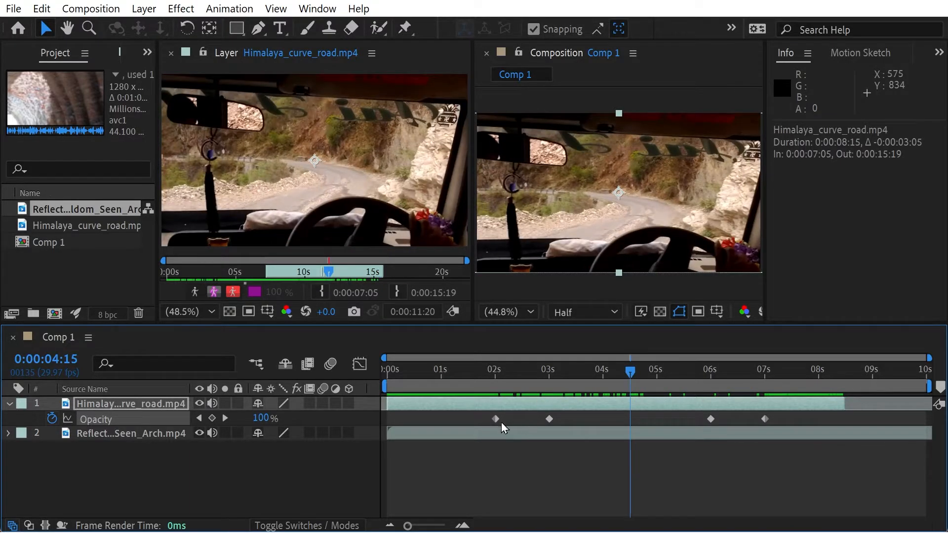
drag(612, 368, 822, 395)
- Open the Reflections layer in the Layer viewer and set its source range to 0:00:32:06 through 0:00:43:07
click(167, 471)
right_click(131, 439)
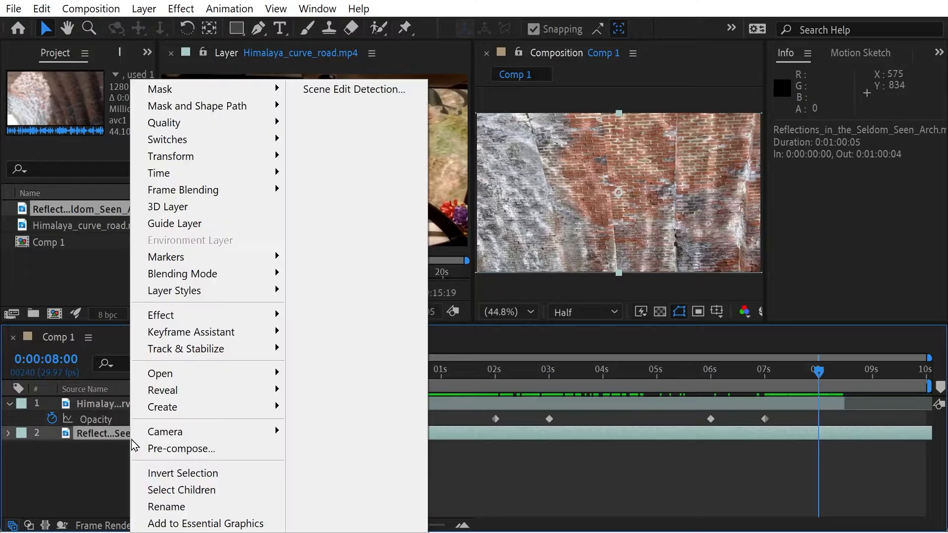
click(101, 448)
click(105, 434)
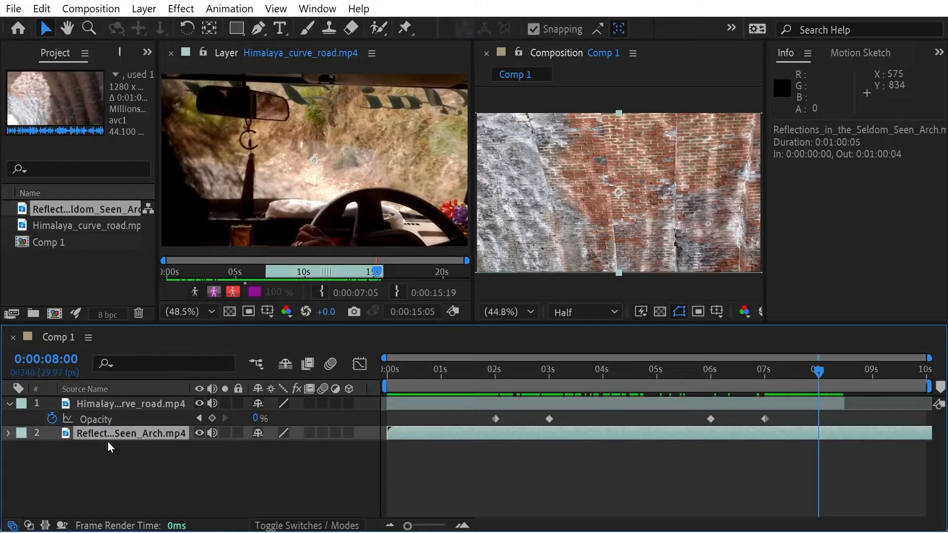
double_click(107, 439)
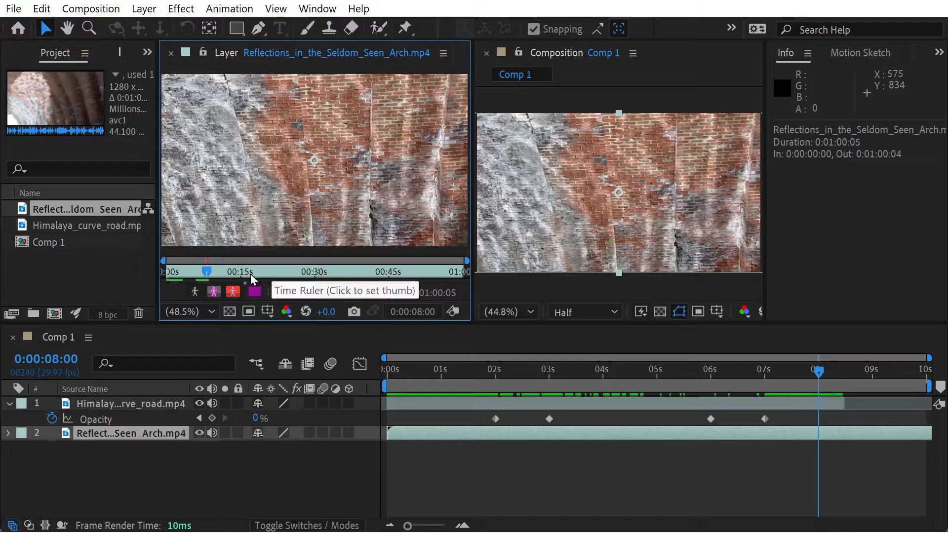
drag(208, 273, 350, 278)
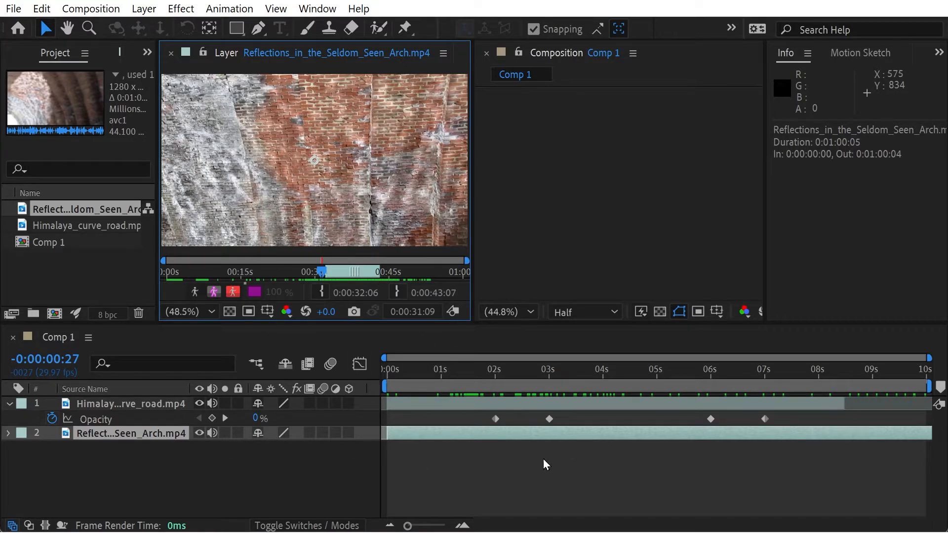
- Select the Reflections layer in the timeline and activate the Pan Behind tool for slip editing
right_click(529, 436)
click(475, 485)
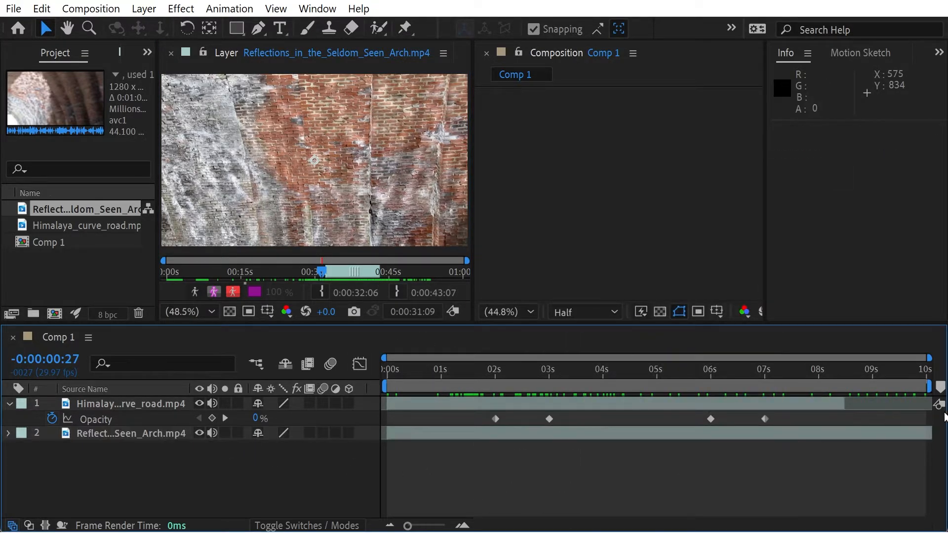
click(541, 436)
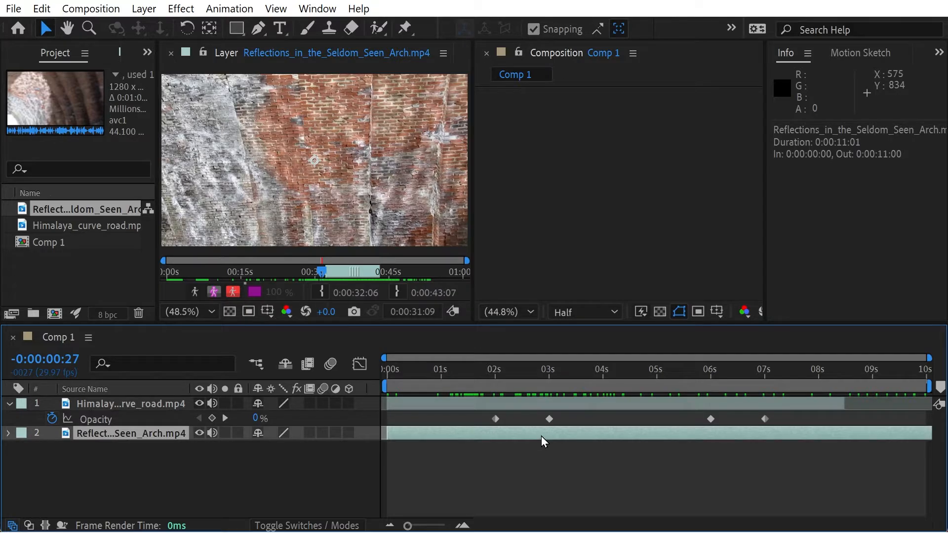
key(y)
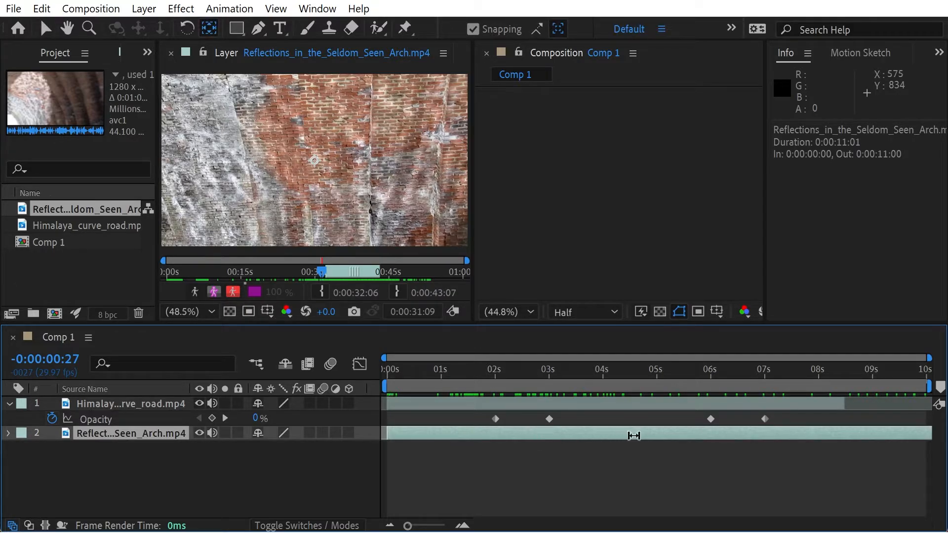
- At 0:00:07:16, slip the Reflections footage back and forth, ending with its source In point at 0:00:25:02
drag(537, 368, 795, 398)
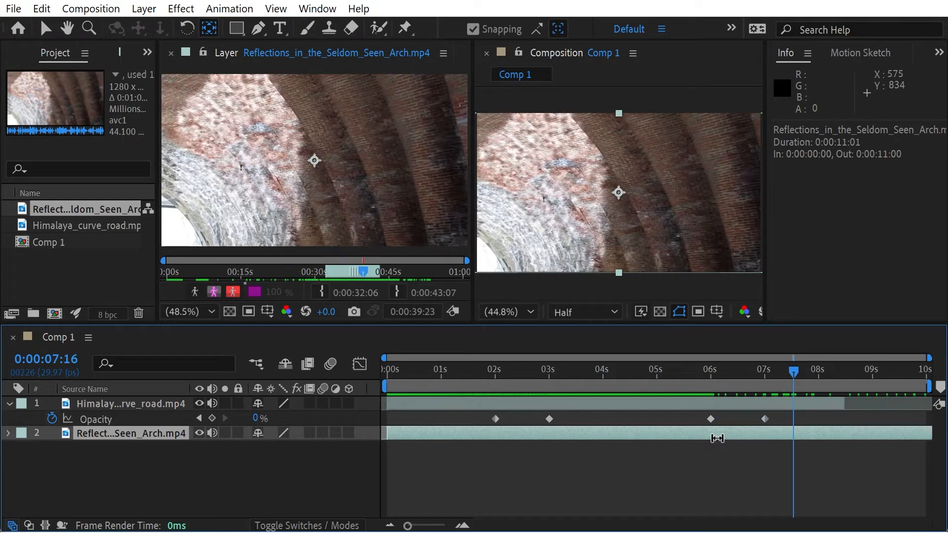
drag(717, 439, 657, 442)
mouse_move(550, 448)
mouse_down()
mouse_move(505, 446)
mouse_move(540, 442)
mouse_up()
drag(645, 437, 516, 443)
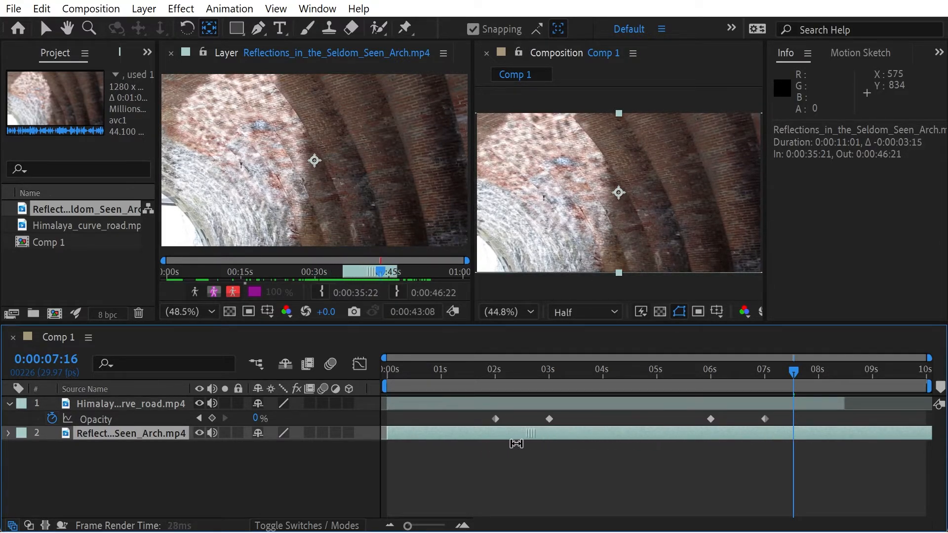
drag(614, 434, 706, 439)
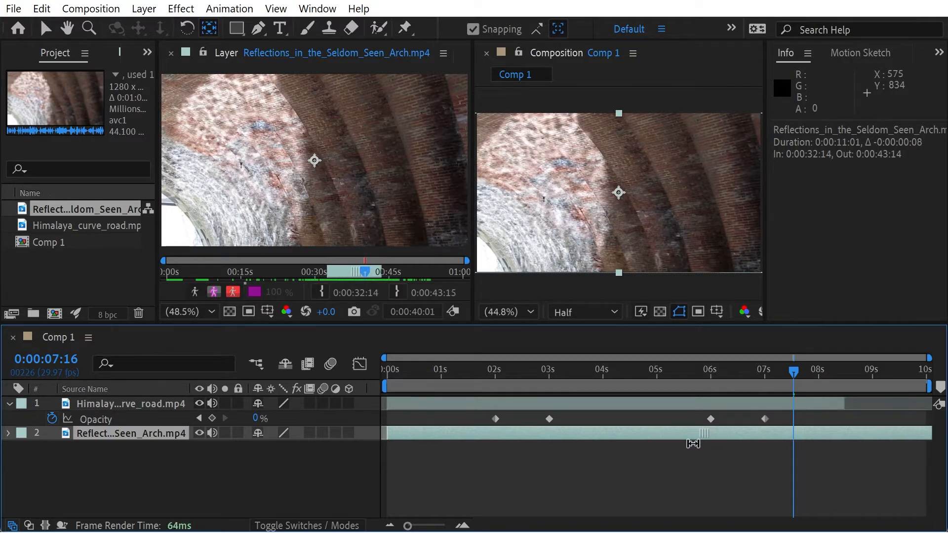
drag(615, 450, 833, 470)
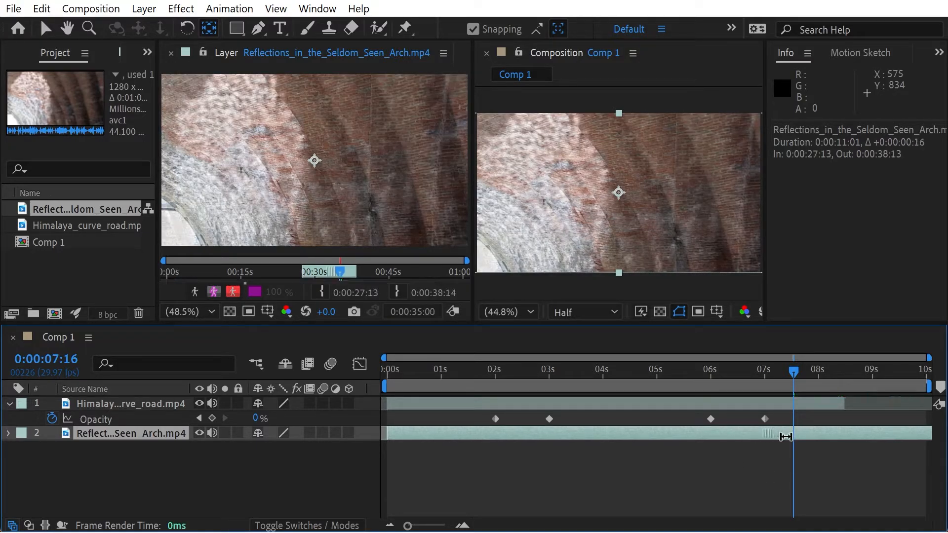
drag(786, 436, 889, 436)
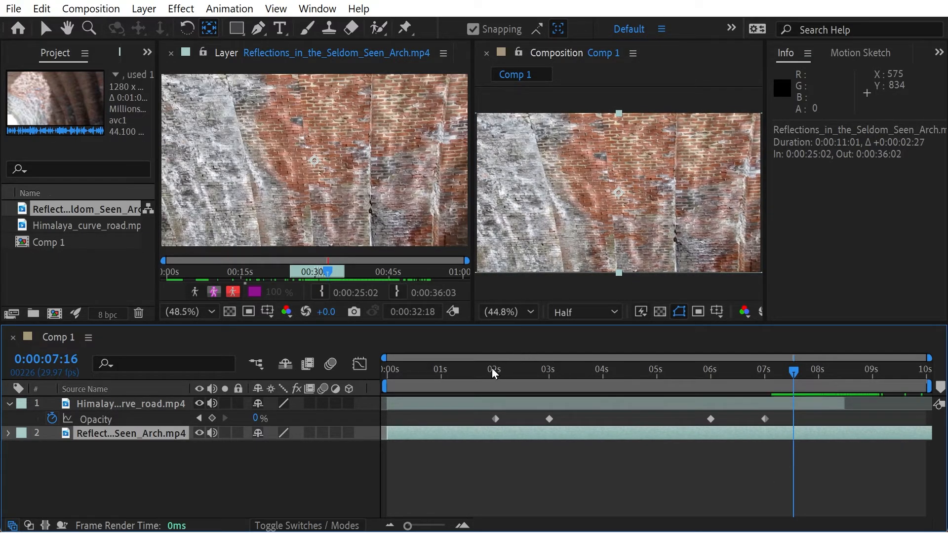
- At 0:00:03:00, slip the Reflections footage so its source range starts at 0:00:41:01 and ends at 0:00:52:01
drag(492, 369, 549, 368)
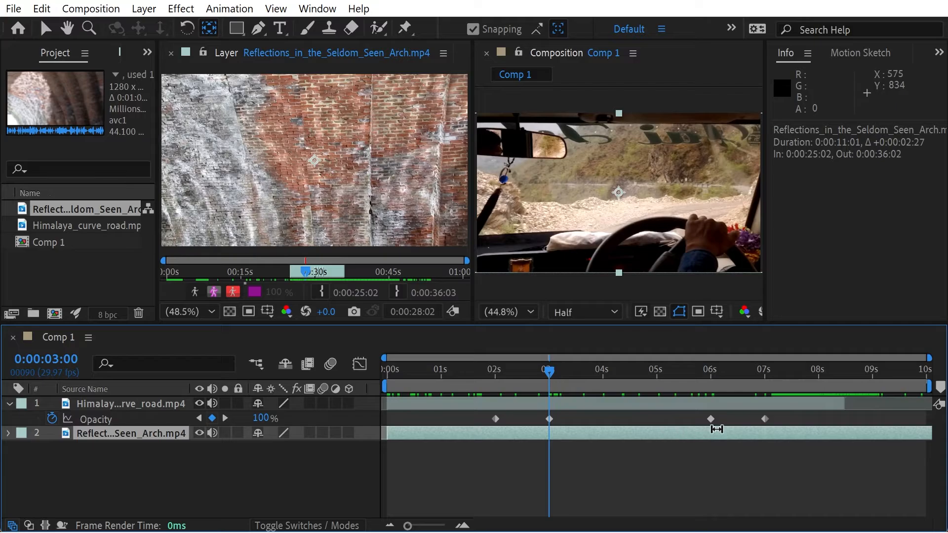
drag(716, 435, 685, 448)
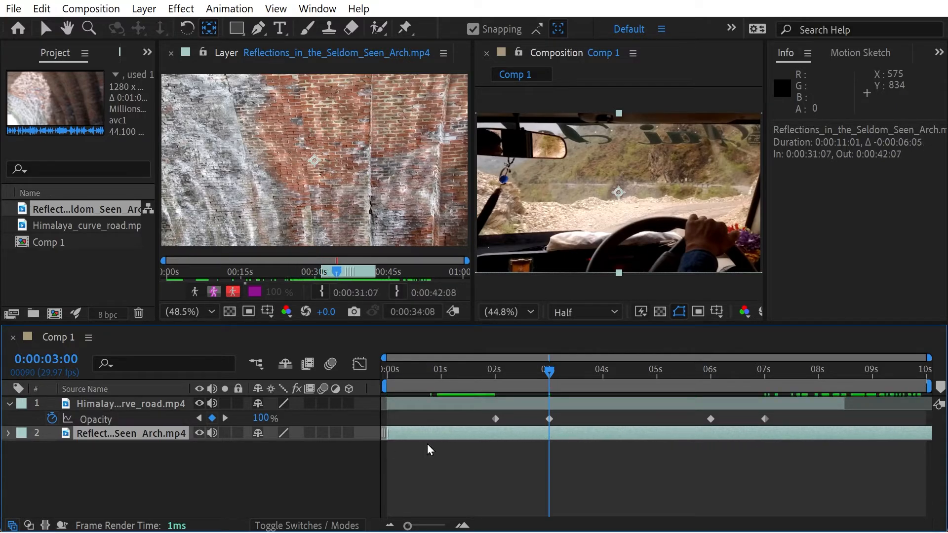
right_click(545, 434)
click(496, 448)
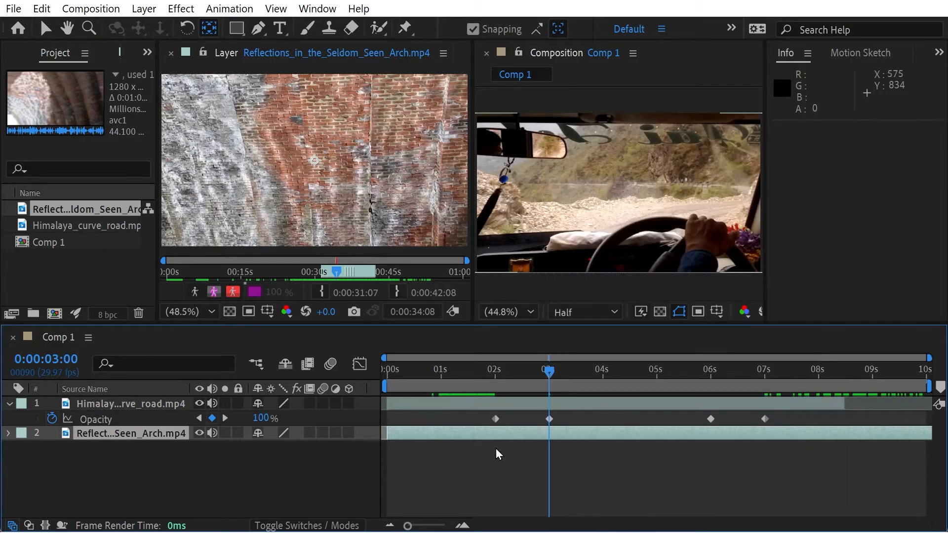
click(496, 448)
drag(567, 436, 429, 440)
drag(610, 438, 429, 440)
drag(608, 432, 430, 431)
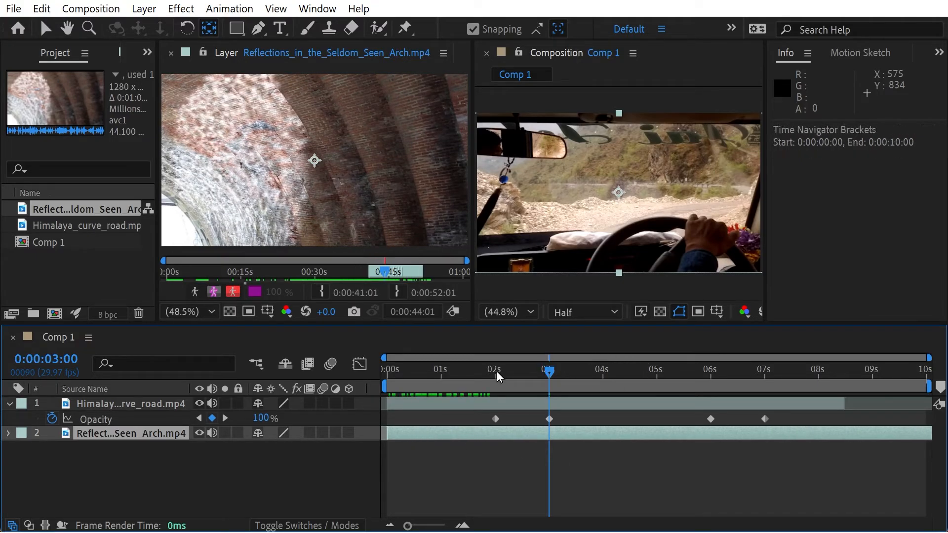
- Scrub the composition through the Himalaya layer's fades to review both slipped clips, stopping at 0:00:05:07
drag(496, 372, 814, 387)
drag(731, 388, 846, 375)
drag(715, 370, 670, 370)
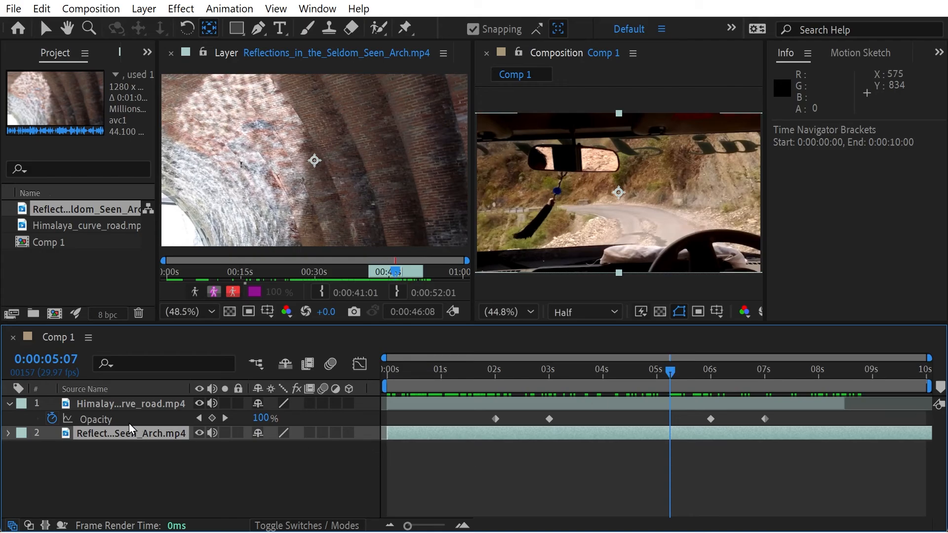